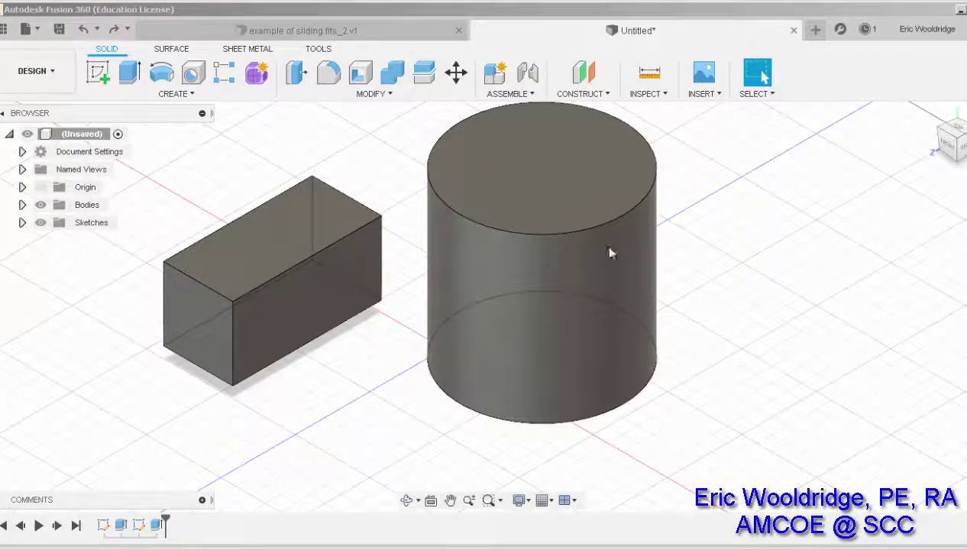
Move the rectangular block sideways so one end overlaps the side of the cylinder
{"action": "left_click", "coordinate": [457, 72]}
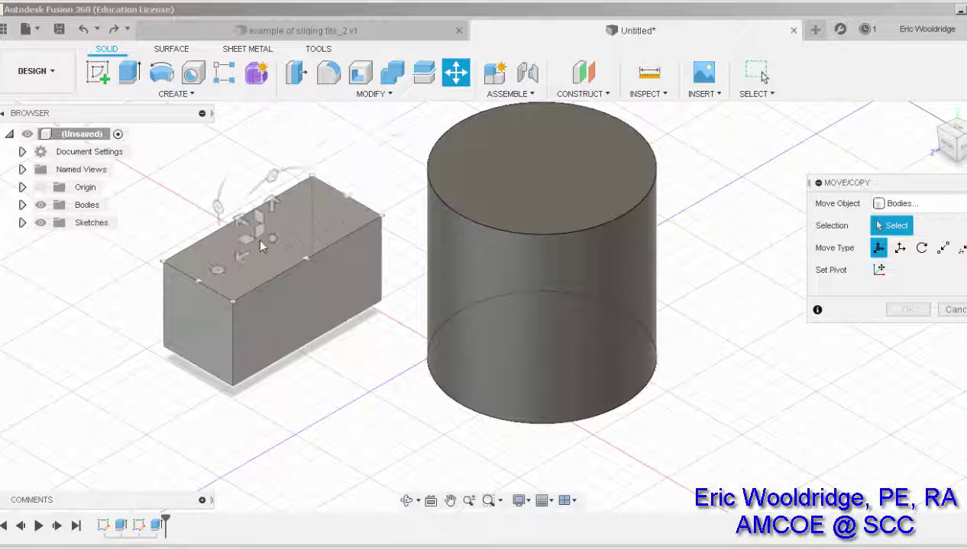
{"action": "left_click", "coordinate": [255, 237]}
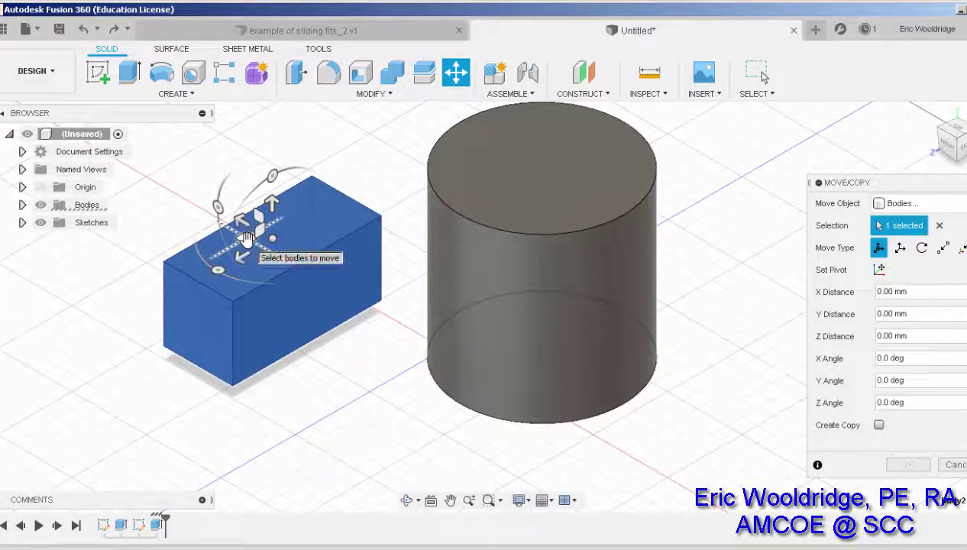
{"action": "left_click_drag", "start_coordinate": [246, 237], "coordinate": [411, 320]}
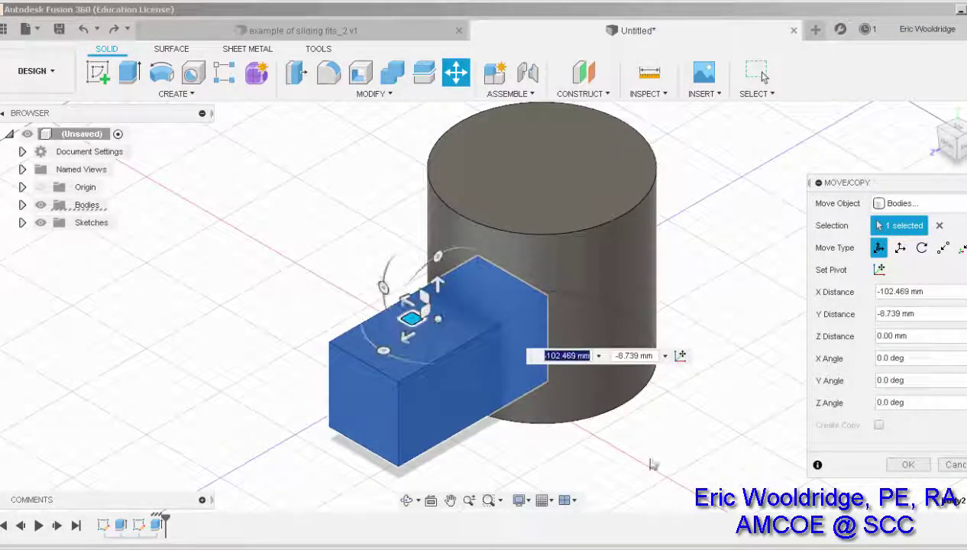
{"action": "left_click", "coordinate": [908, 464]}
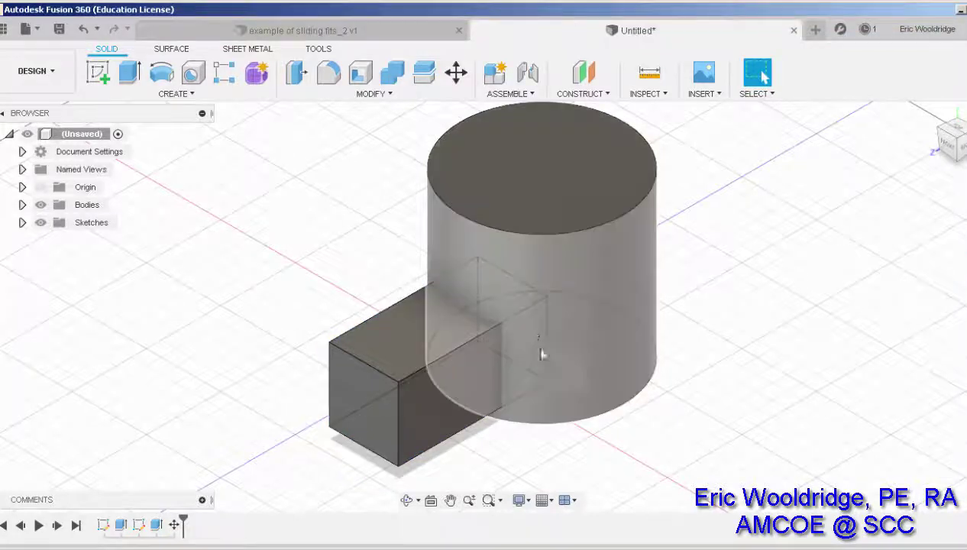
{"action": "scroll", "coordinate": [512, 325], "scroll_direction": "up", "scroll_amount": 3}
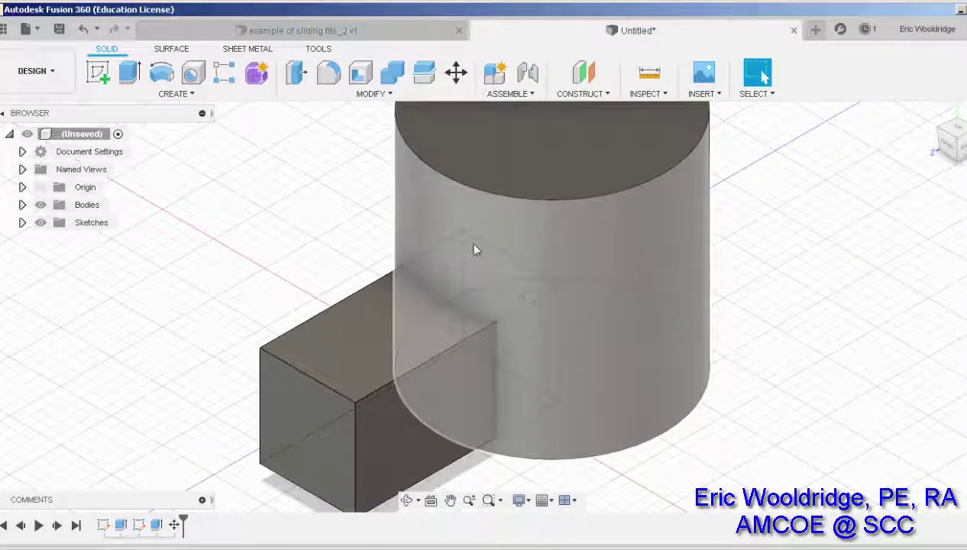
{"action": "middle_click_drag", "start_coordinate": [821, 436], "coordinate": [815, 412], "text": "shift"}
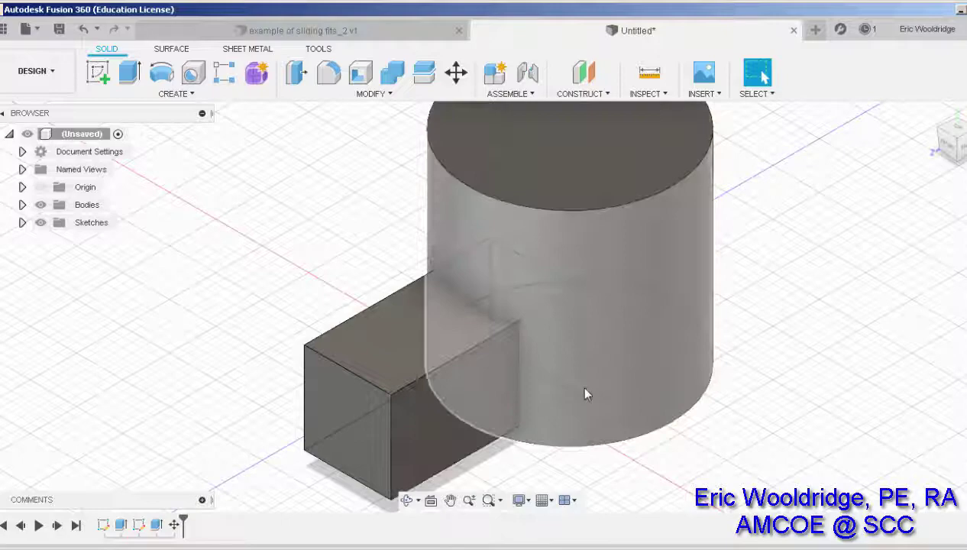
{"action": "middle_click_drag", "start_coordinate": [633, 384], "coordinate": [648, 352], "text": "shift"}
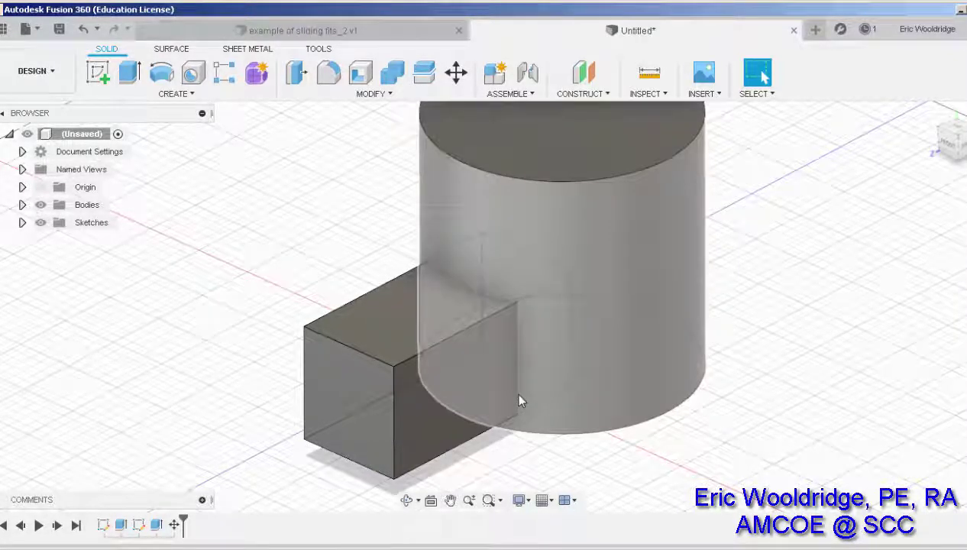
{"action": "middle_click_drag", "start_coordinate": [795, 373], "coordinate": [734, 388]}
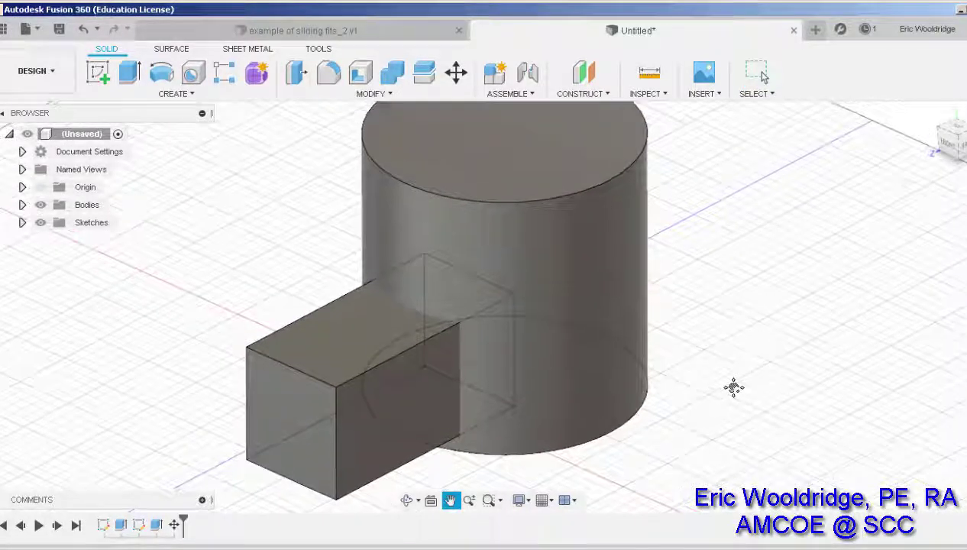
Cancel the started fillet and expand the Bodies folder to reveal Body1 and Body2
{"action": "left_click", "coordinate": [329, 73]}
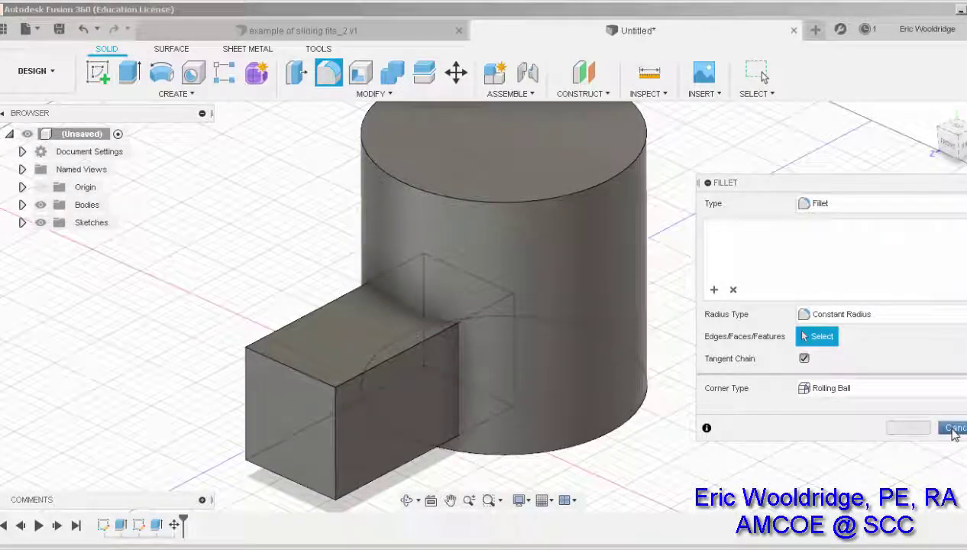
{"action": "left_click", "coordinate": [953, 430]}
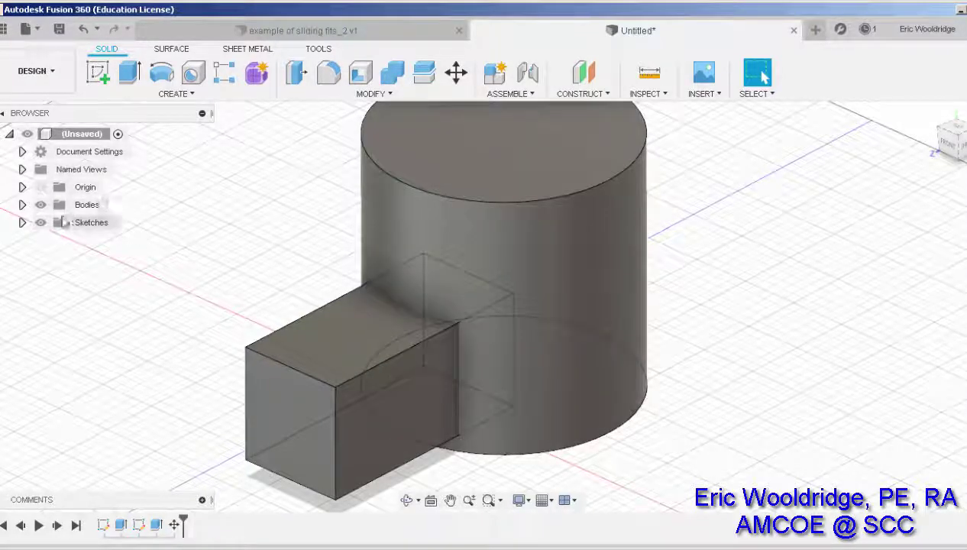
{"action": "left_click", "coordinate": [22, 205]}
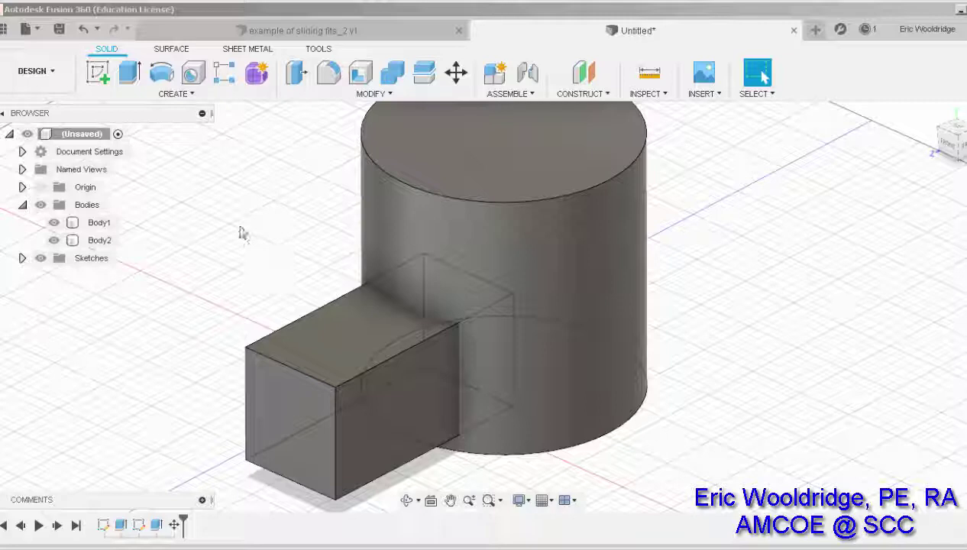
Start a Combine and try target and tool body picks, clearing the wrong selections
{"action": "left_click", "coordinate": [346, 94]}
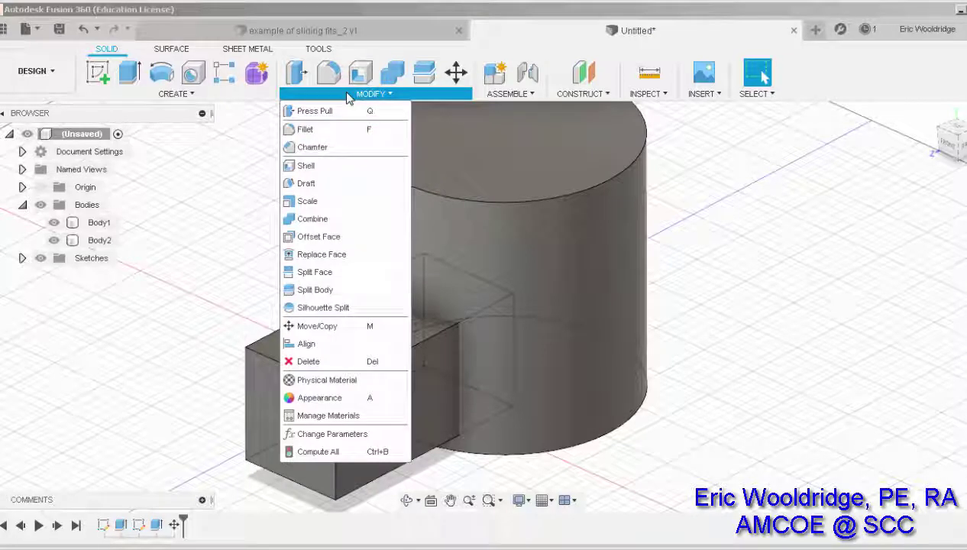
{"action": "left_click", "coordinate": [317, 219]}
{"action": "left_click", "coordinate": [106, 222]}
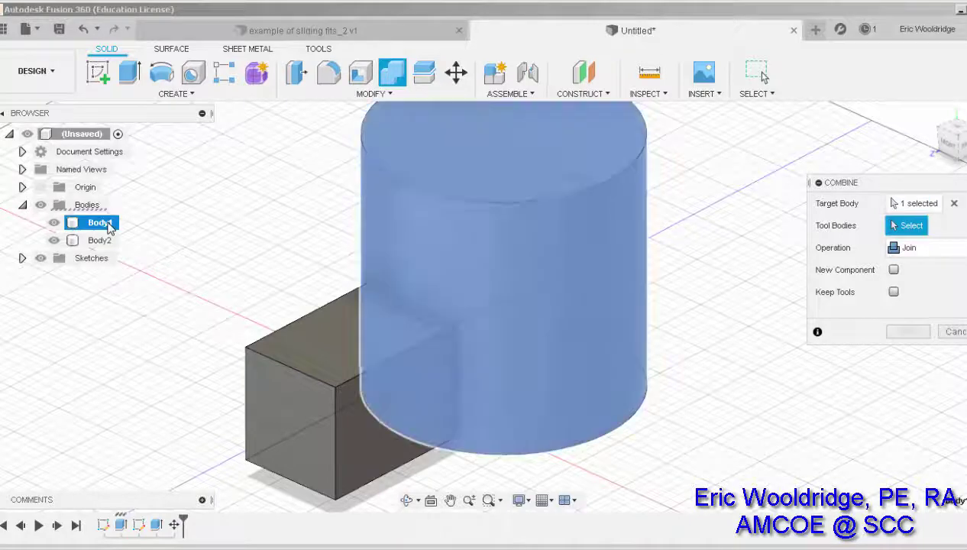
{"action": "left_click", "coordinate": [107, 241]}
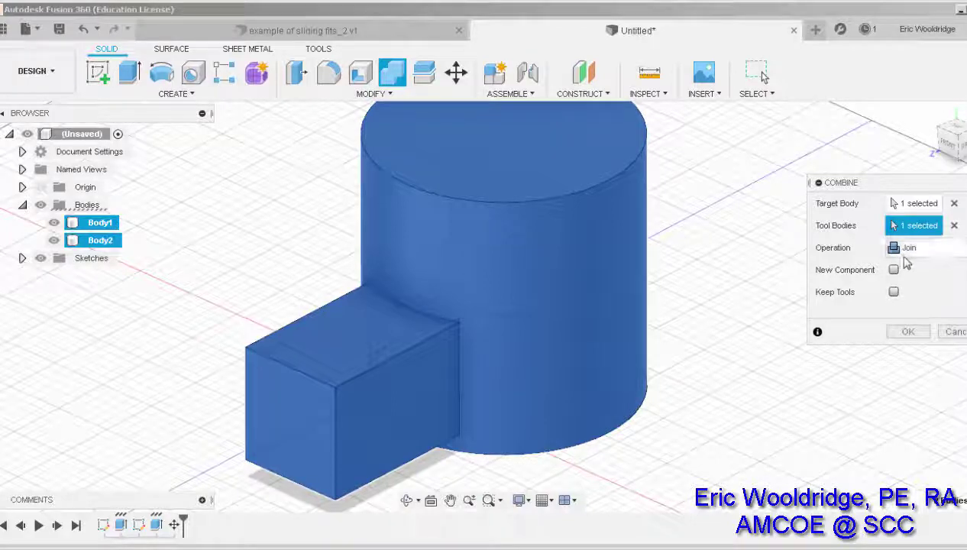
{"action": "left_click", "coordinate": [955, 203]}
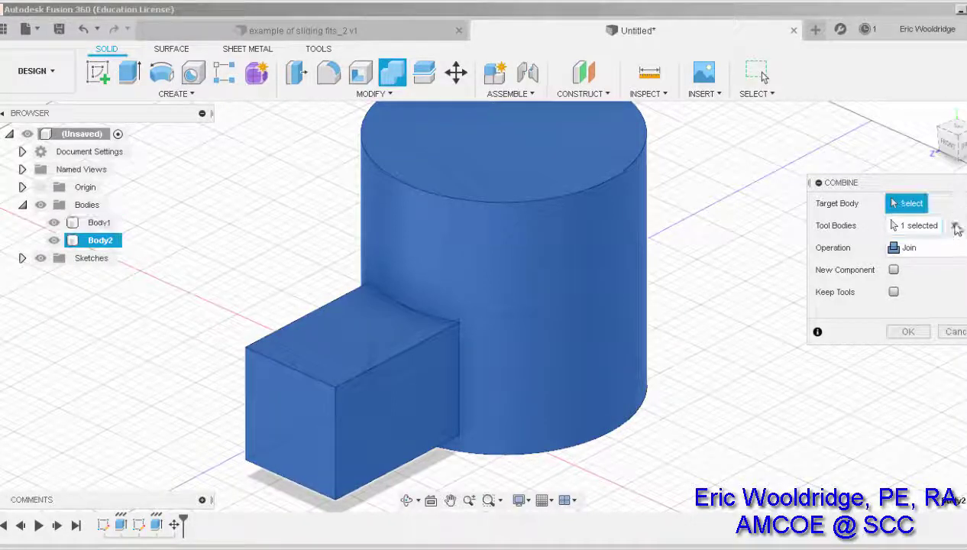
{"action": "left_click", "coordinate": [954, 225]}
{"action": "left_click", "coordinate": [622, 184]}
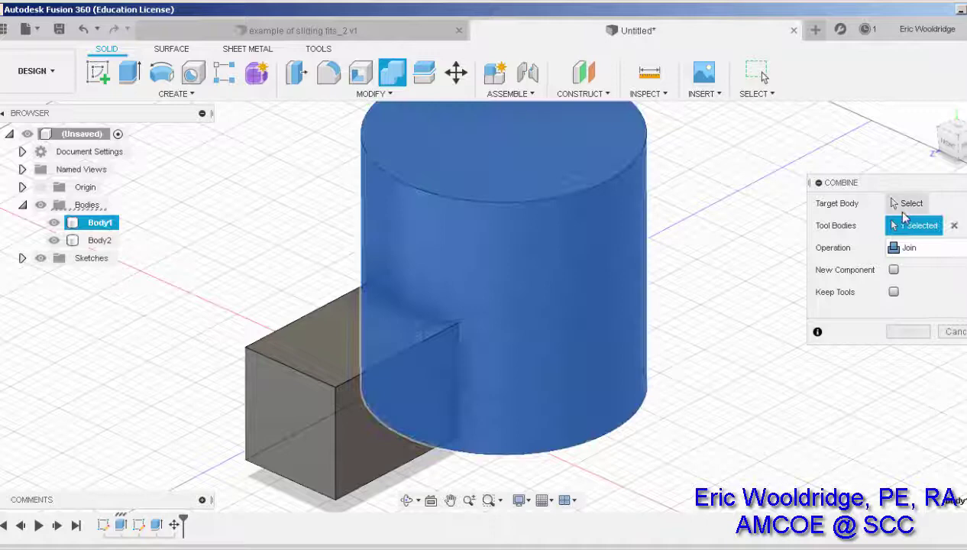
{"action": "left_click", "coordinate": [310, 351]}
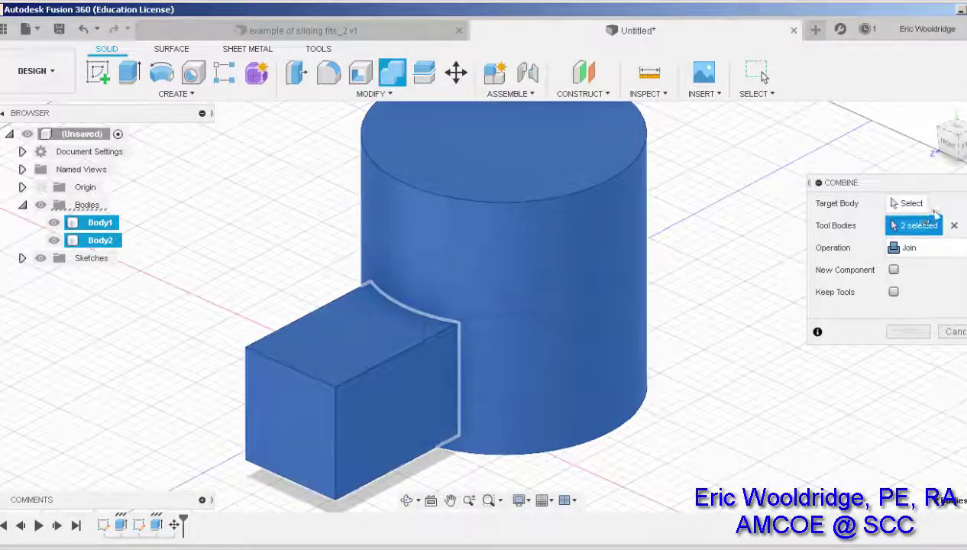
{"action": "left_click", "coordinate": [954, 225]}
Join the block (tool) into the cylinder (target) with Combine Join, leaving a single Body1
{"action": "left_click", "coordinate": [910, 204]}
{"action": "left_click", "coordinate": [592, 193]}
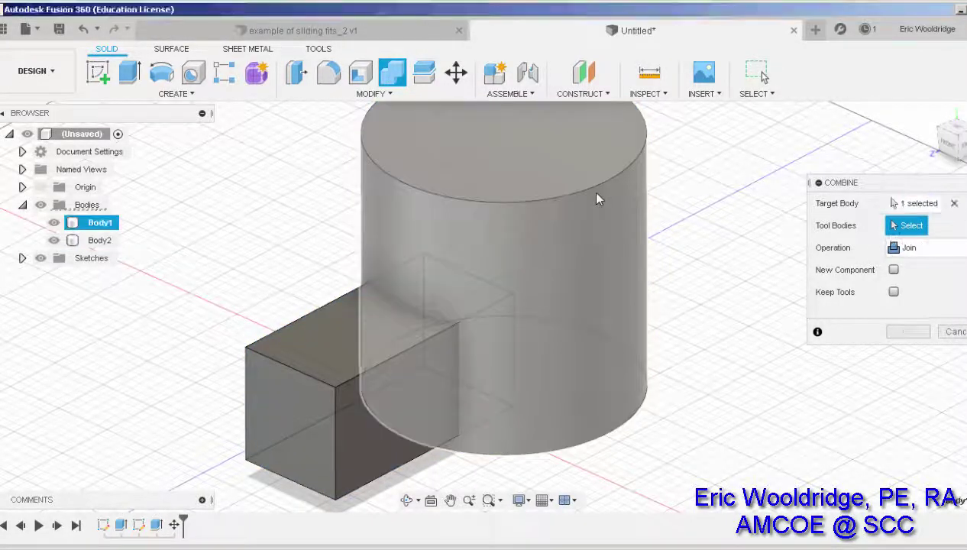
{"action": "left_click", "coordinate": [315, 357]}
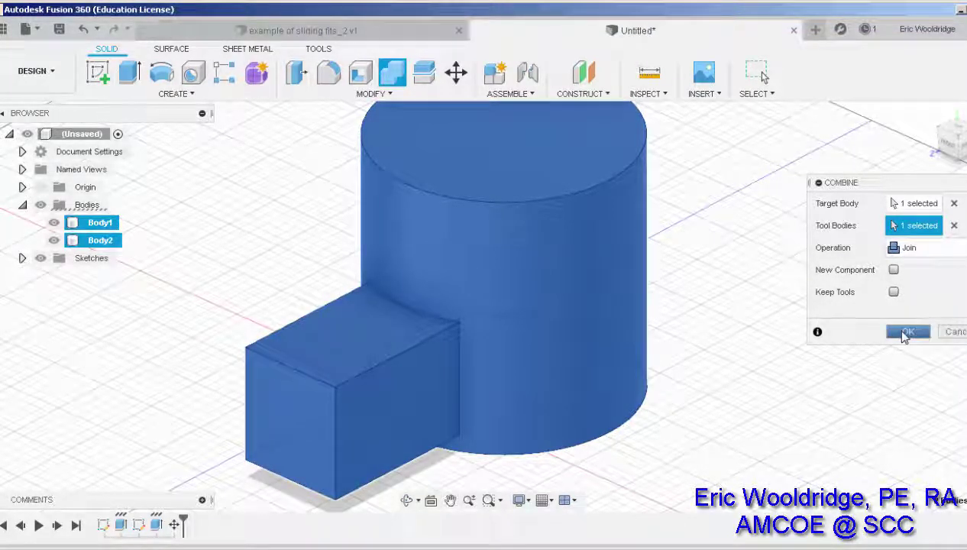
{"action": "left_click", "coordinate": [908, 331]}
{"action": "left_click", "coordinate": [471, 309]}
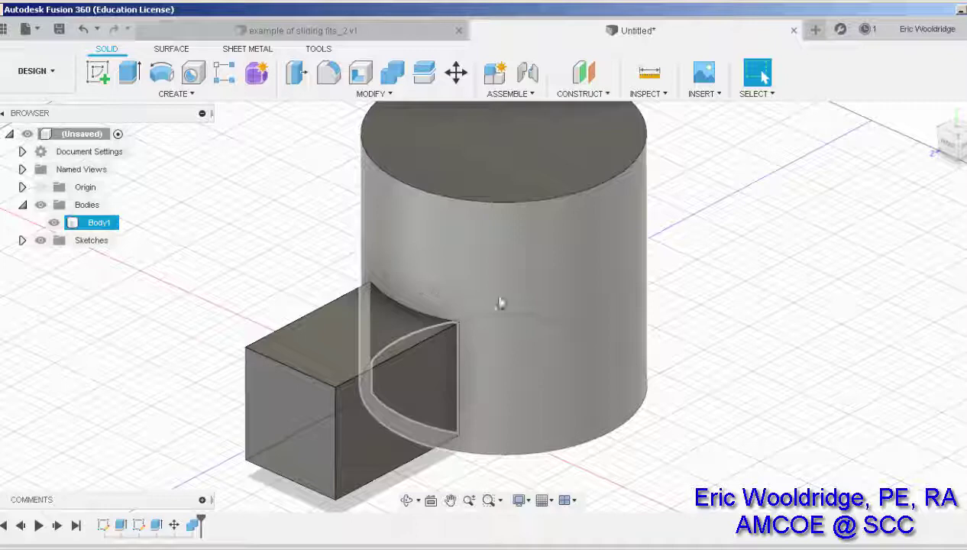
Select the four block–cylinder junction edges for a fillet
{"action": "key", "text": "Escape"}
{"action": "left_click", "coordinate": [329, 72]}
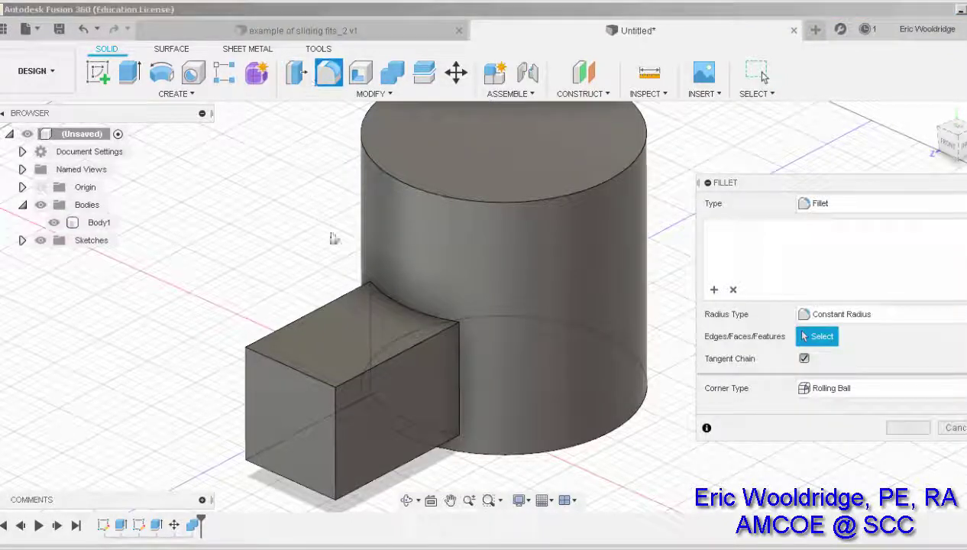
{"action": "left_click", "coordinate": [397, 306]}
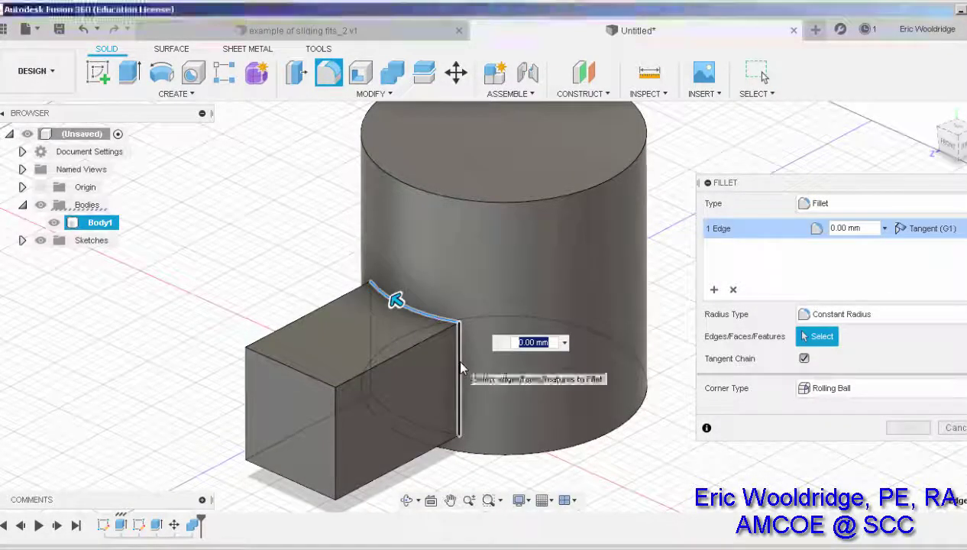
{"action": "left_click", "coordinate": [460, 371]}
{"action": "middle_click_drag", "start_coordinate": [256, 295], "coordinate": [451, 359], "text": "shift"}
{"action": "left_click", "coordinate": [466, 378]}
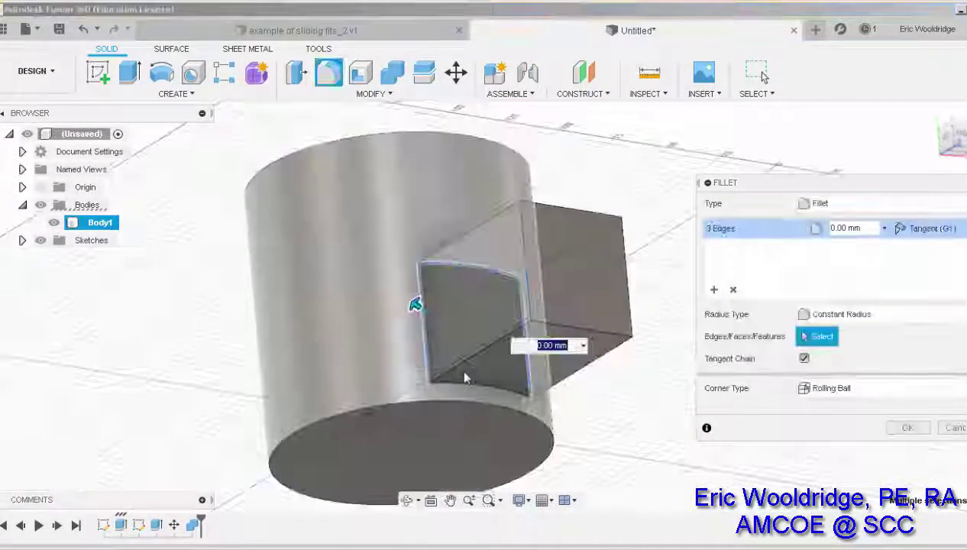
{"action": "left_click", "coordinate": [488, 389]}
{"action": "middle_click_drag", "start_coordinate": [488, 388], "coordinate": [329, 374], "text": "shift"}
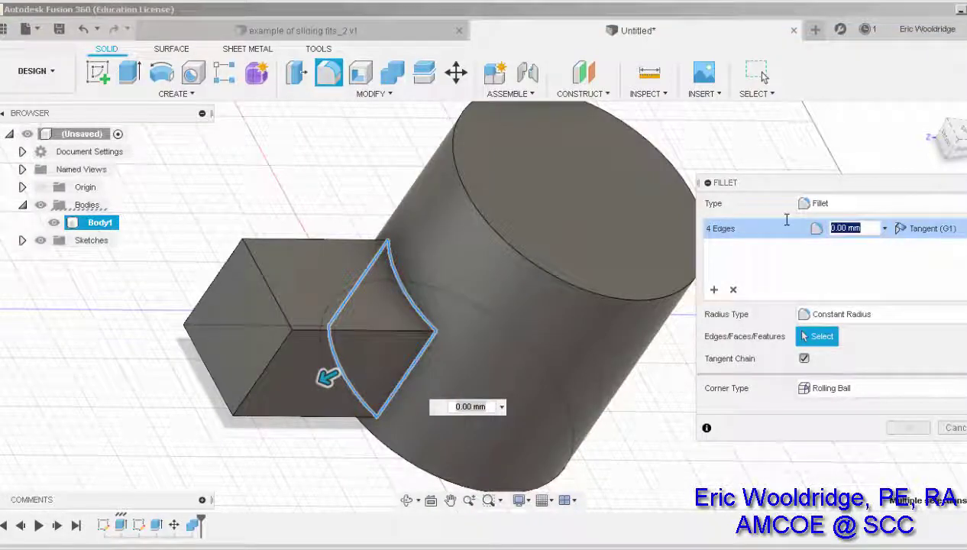
Set the fillet radius to 8 mm and apply it to the four edges
{"action": "type", "text": "5"}
{"action": "mouse_move", "coordinate": [532, 320]}
{"action": "middle_mouse_down", "text": "shift"}
{"action": "mouse_move", "coordinate": [512, 324]}
{"action": "mouse_move", "coordinate": [543, 318]}
{"action": "middle_mouse_up", "text": "shift"}
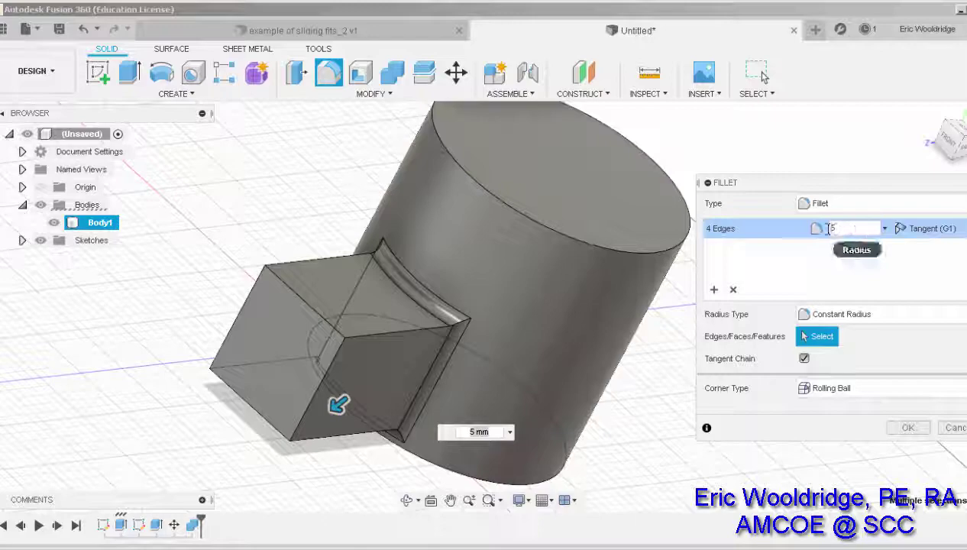
{"action": "left_click", "coordinate": [830, 228]}
{"action": "type", "text": "6"}
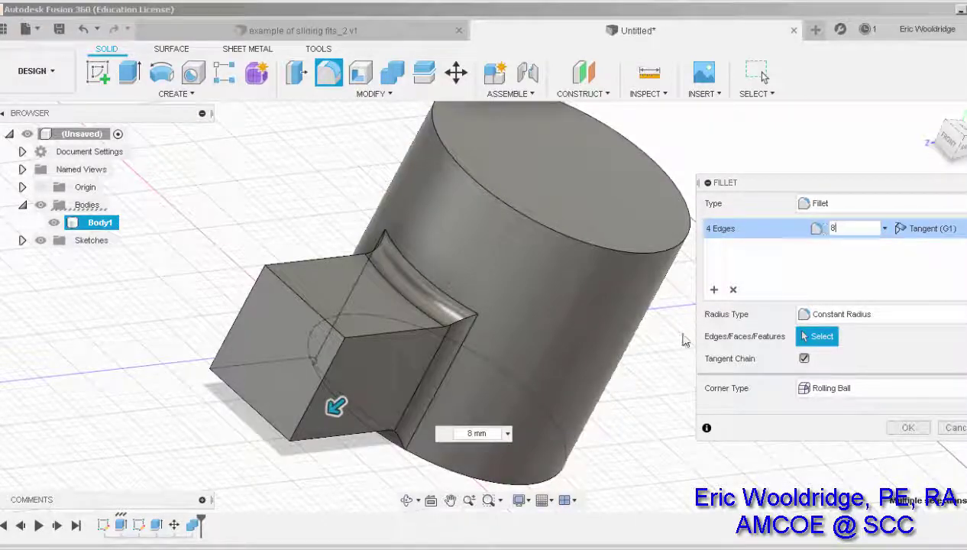
{"action": "middle_click_drag", "start_coordinate": [678, 337], "coordinate": [833, 383], "text": "shift"}
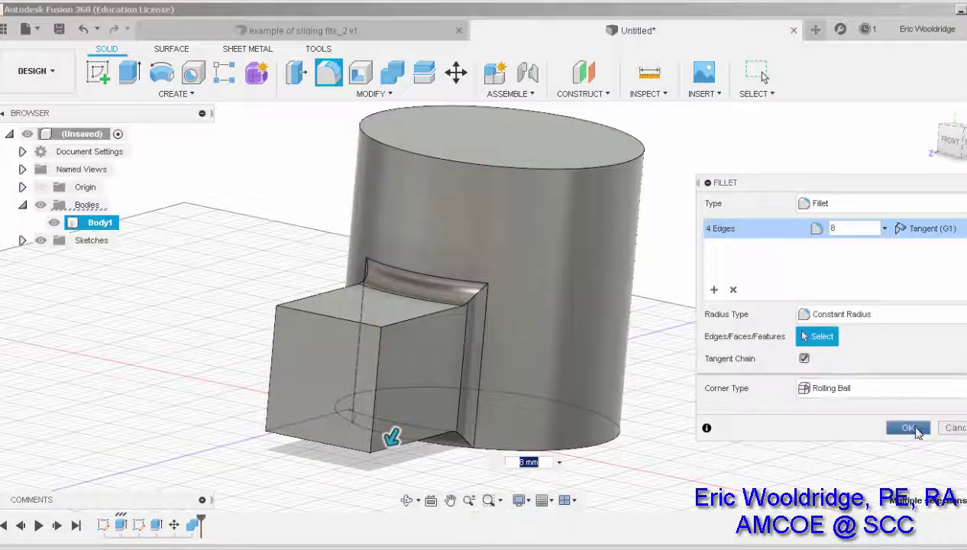
{"action": "left_click", "coordinate": [908, 428]}
{"action": "middle_click_drag", "start_coordinate": [594, 238], "coordinate": [523, 281], "text": "shift"}
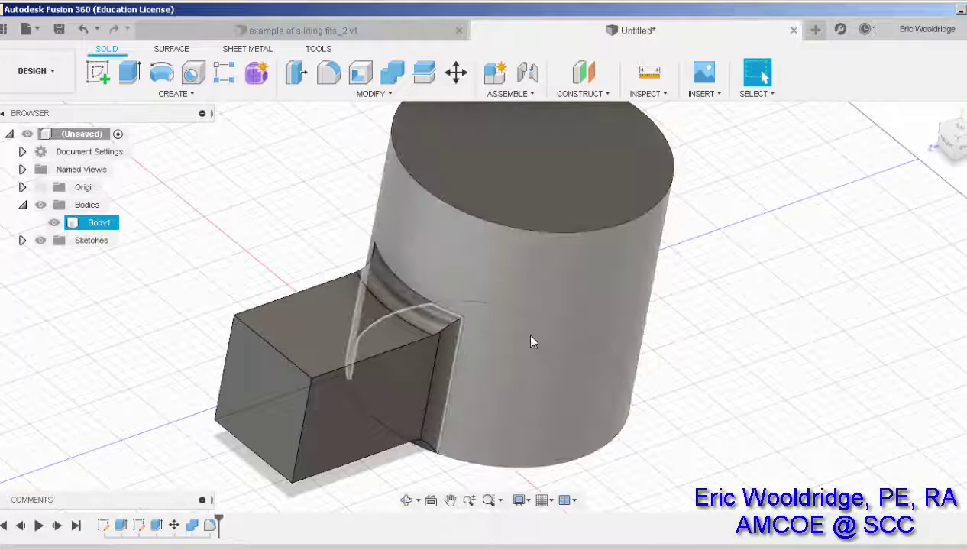
{"action": "mouse_move", "coordinate": [531, 339]}
{"action": "middle_mouse_down", "text": "shift"}
{"action": "mouse_move", "coordinate": [547, 309]}
{"action": "mouse_move", "coordinate": [546, 330]}
{"action": "middle_mouse_up", "text": "shift"}
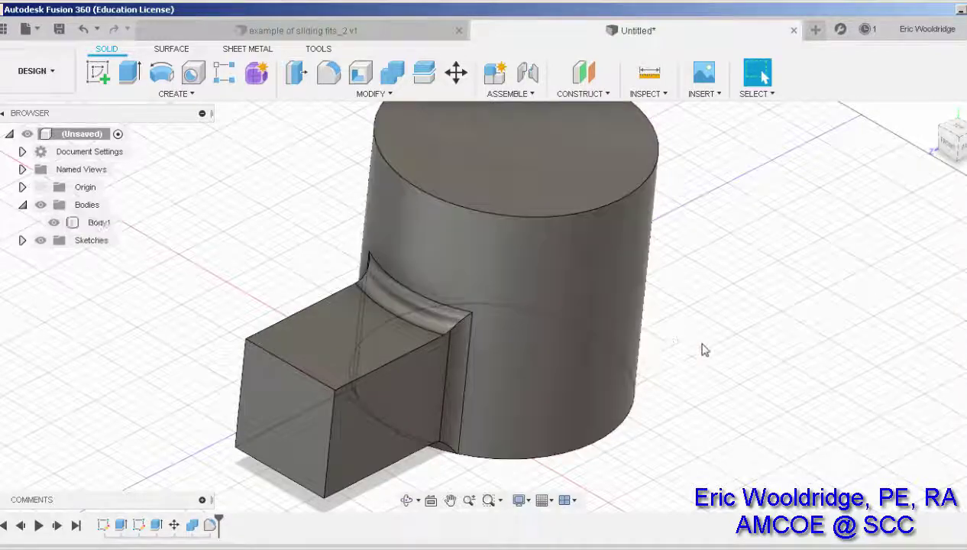
{"action": "mouse_move", "coordinate": [704, 350]}
{"action": "middle_mouse_down", "text": "shift"}
{"action": "mouse_move", "coordinate": [701, 324]}
{"action": "mouse_move", "coordinate": [719, 328]}
{"action": "middle_mouse_up", "text": "shift"}
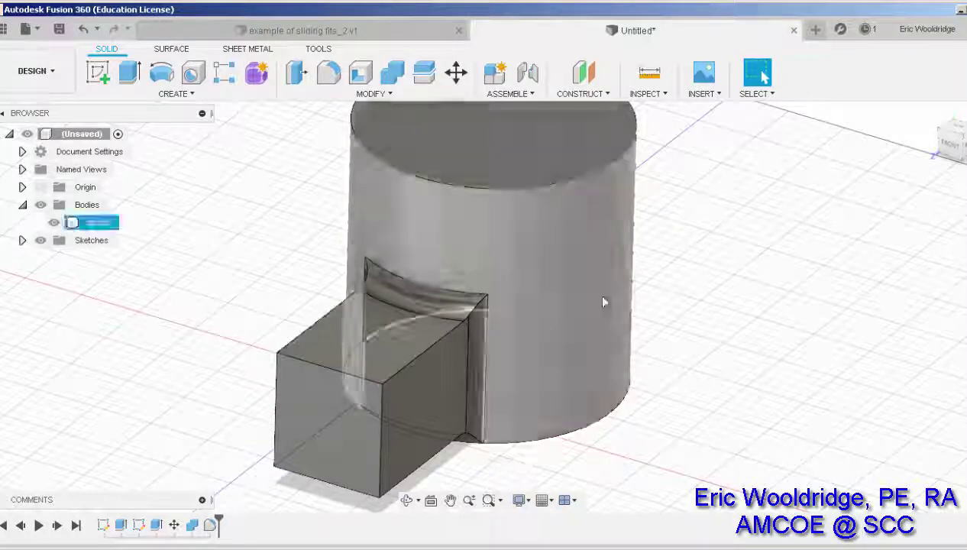
{"action": "left_click", "coordinate": [549, 302]}
{"action": "left_click", "coordinate": [267, 330]}
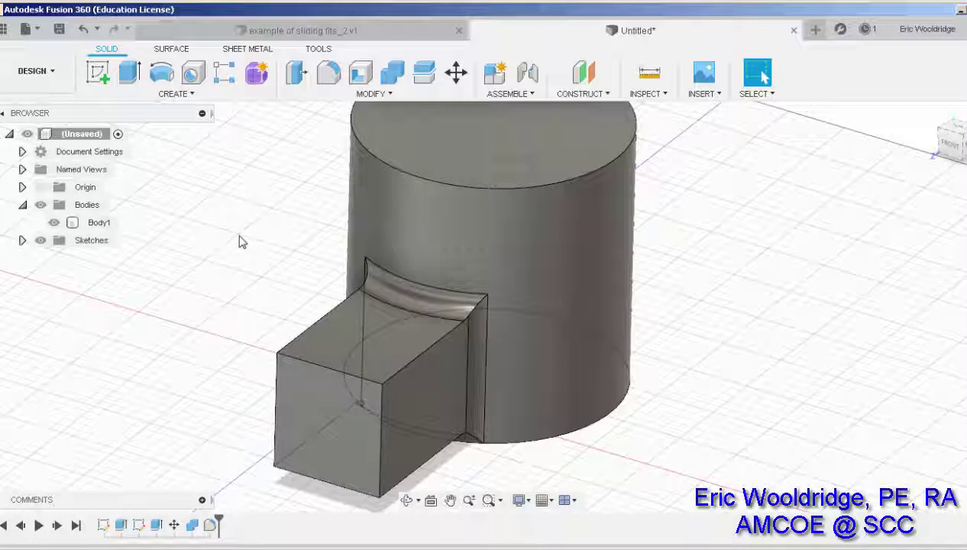
{"action": "middle_click_drag", "start_coordinate": [256, 241], "coordinate": [230, 233], "text": "shift"}
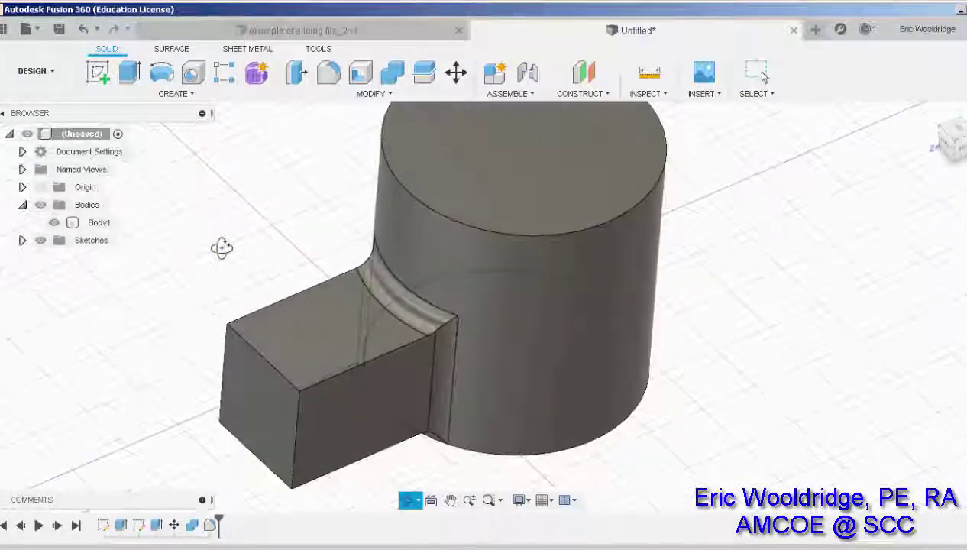
{"action": "key", "text": "Escape"}
{"action": "middle_click_drag", "start_coordinate": [249, 241], "coordinate": [314, 244]}
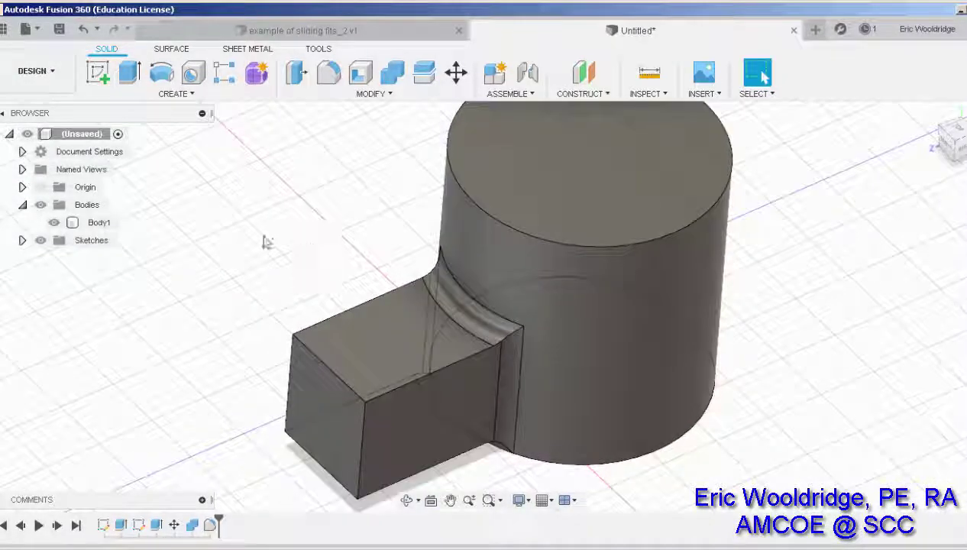